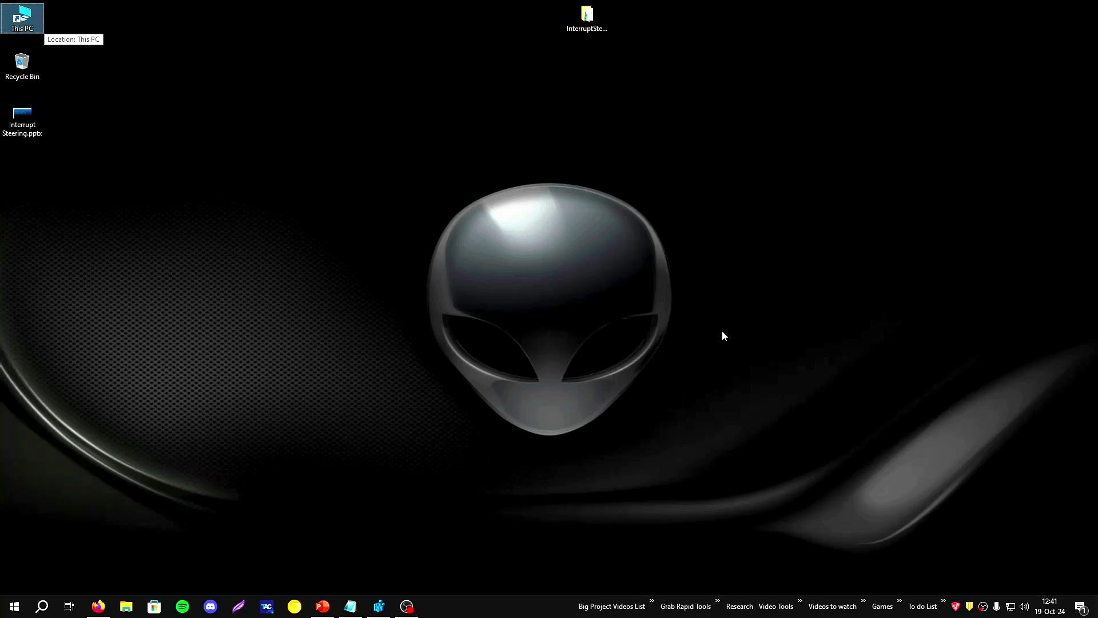
- Select the full value name InterruptSteeringDisabled on line 4 of the .reg file, with Notepad moved down-right
{"action": "left_click", "coordinate": [350, 606]}
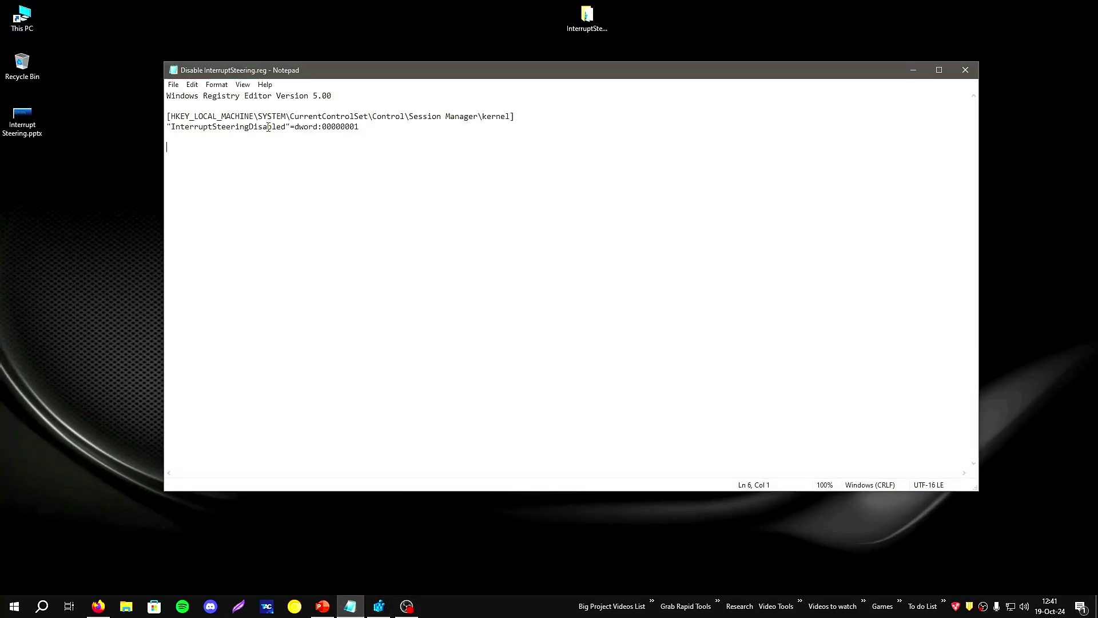
{"action": "left_click_drag", "start_coordinate": [250, 127], "coordinate": [172, 127]}
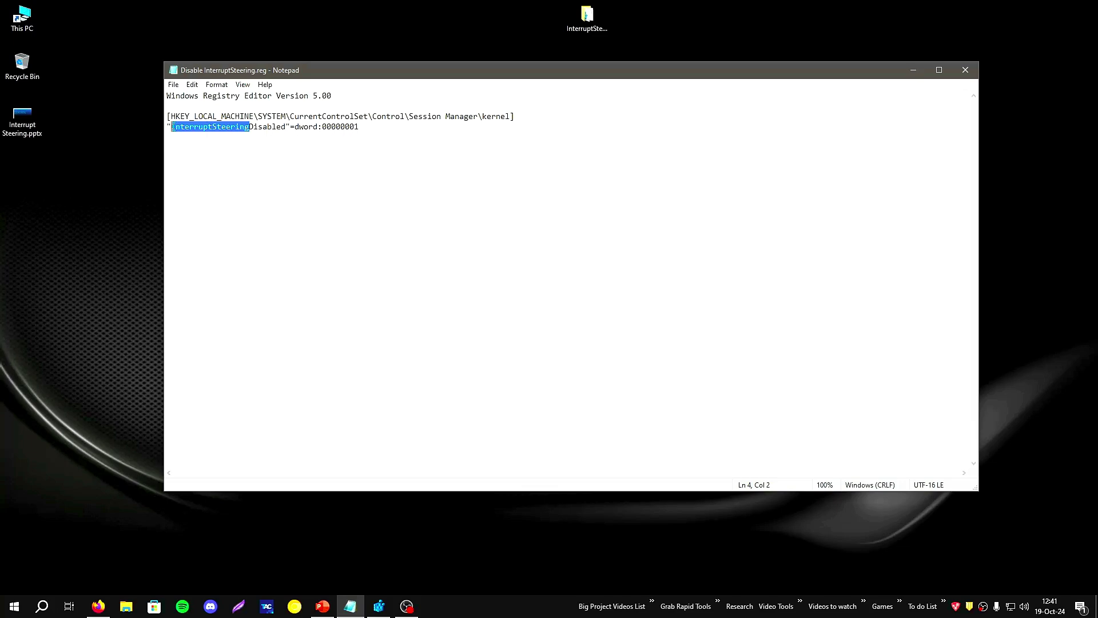
{"action": "left_click_drag", "start_coordinate": [228, 80], "coordinate": [275, 110]}
{"action": "left_click_drag", "start_coordinate": [332, 157], "coordinate": [218, 159]}
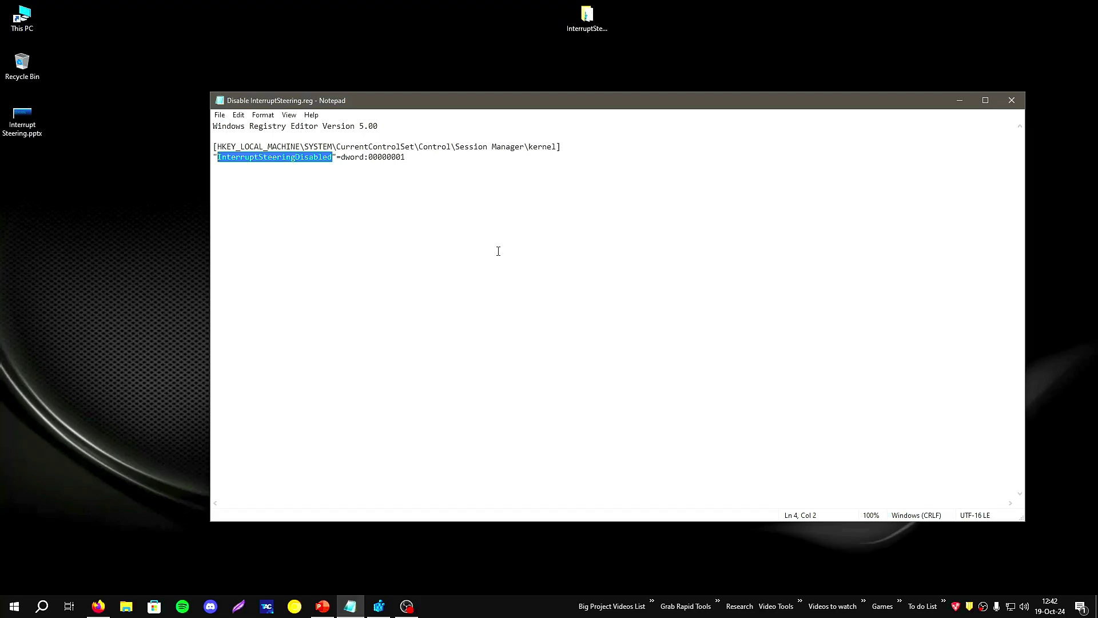
- Note the Session Manager\kernel key path and copy the InterruptSteeringDisabled name from the .reg file
{"action": "left_click", "coordinate": [960, 101]}
{"action": "left_click", "coordinate": [378, 606]}
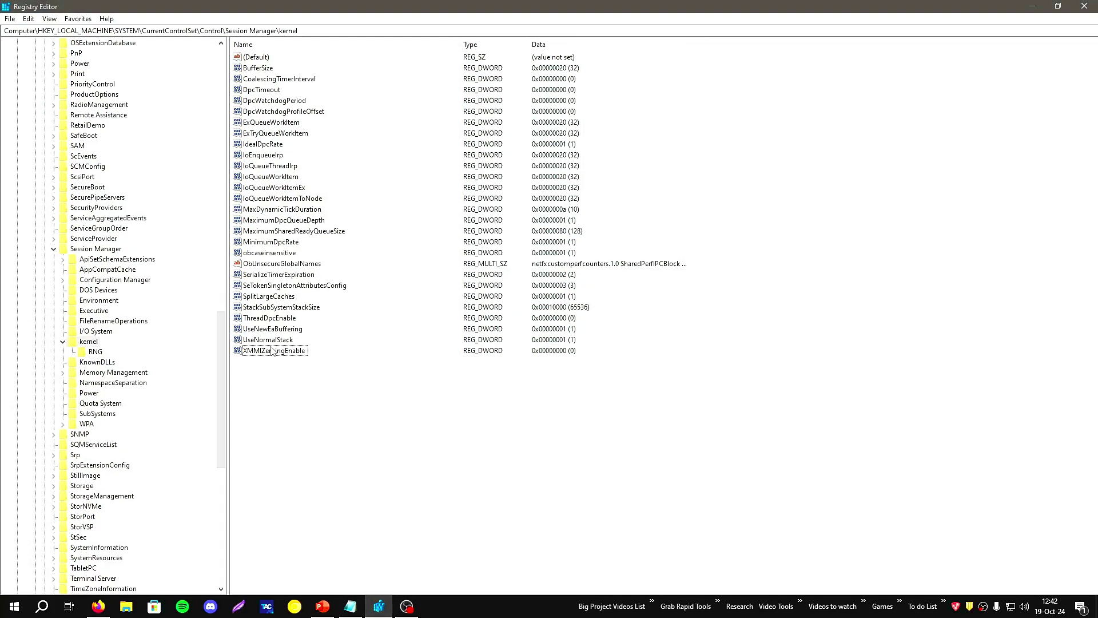
{"action": "left_click_drag", "start_coordinate": [314, 31], "coordinate": [2, 36]}
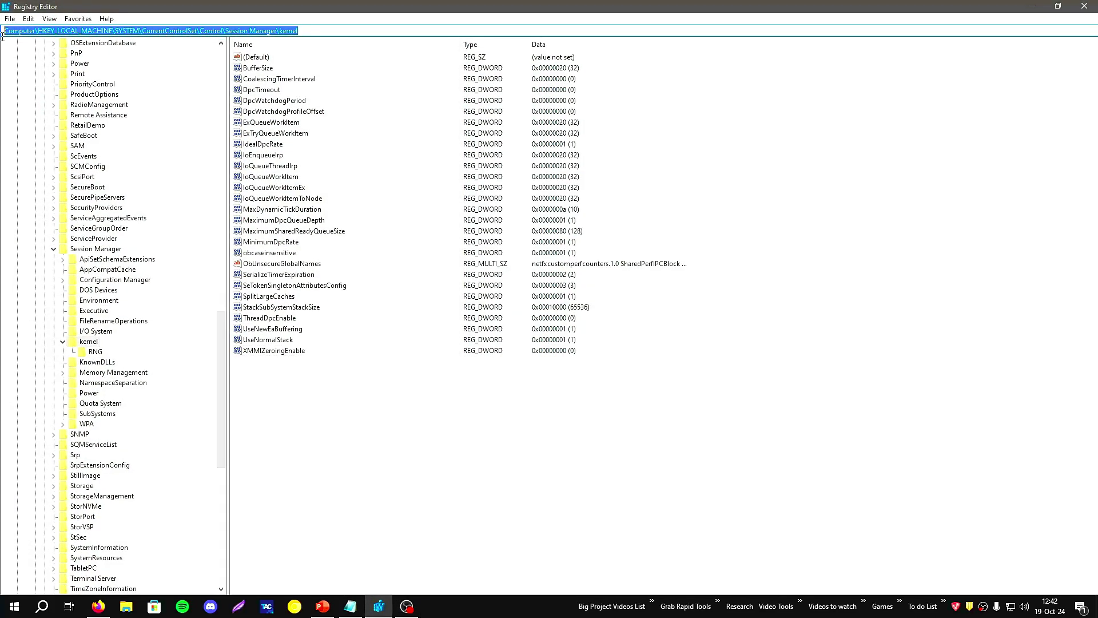
{"action": "left_click", "coordinate": [350, 606]}
{"action": "left_click", "coordinate": [329, 163]}
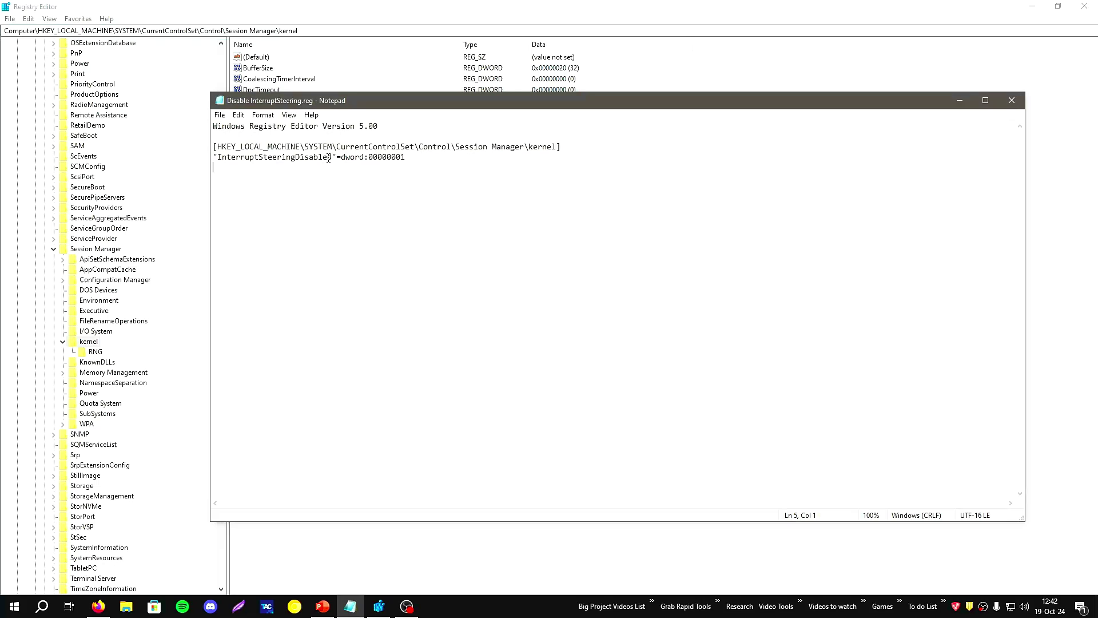
{"action": "left_click_drag", "start_coordinate": [330, 159], "coordinate": [223, 159]}
{"action": "left_click_drag", "start_coordinate": [337, 96], "coordinate": [411, 134]}
{"action": "key", "text": "ctrl+c"}
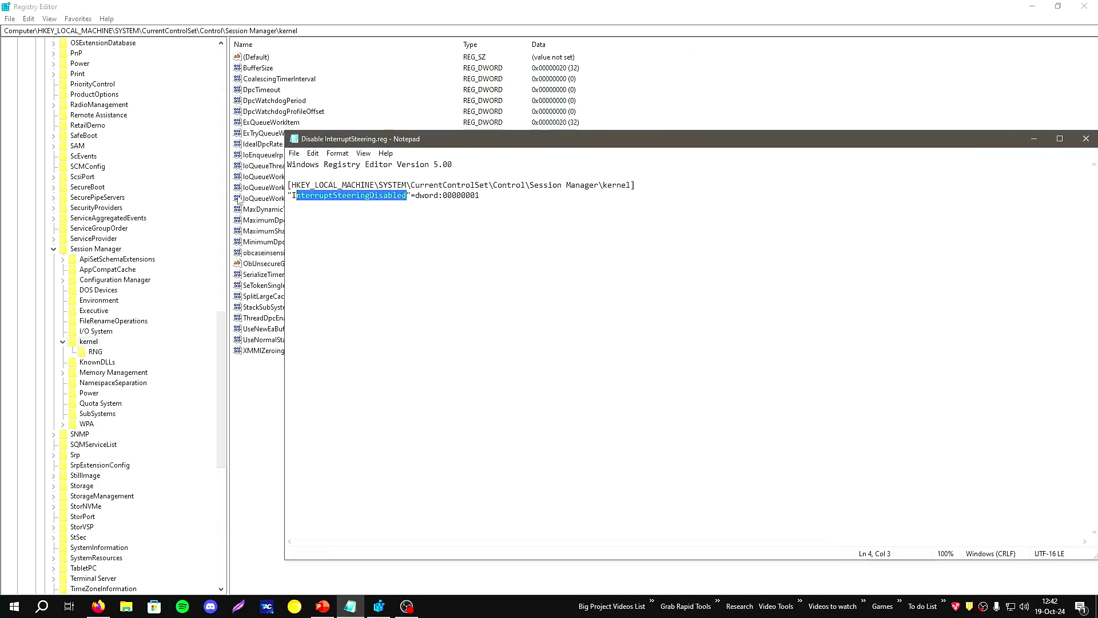
- Create a new DWORD (32-bit) value in the kernel key named InterruptSteeringDisabled
{"action": "right_click", "coordinate": [250, 418]}
{"action": "mouse_move", "coordinate": [283, 424]}
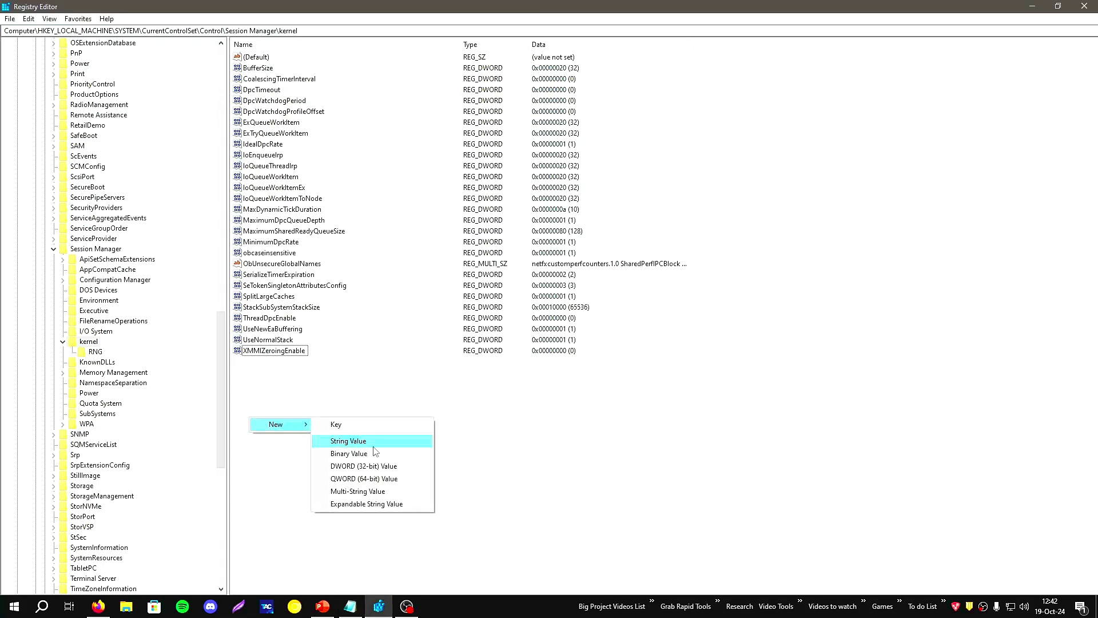
{"action": "left_click", "coordinate": [363, 466]}
{"action": "key", "text": "ctrl+v"}
{"action": "key", "text": "Return"}
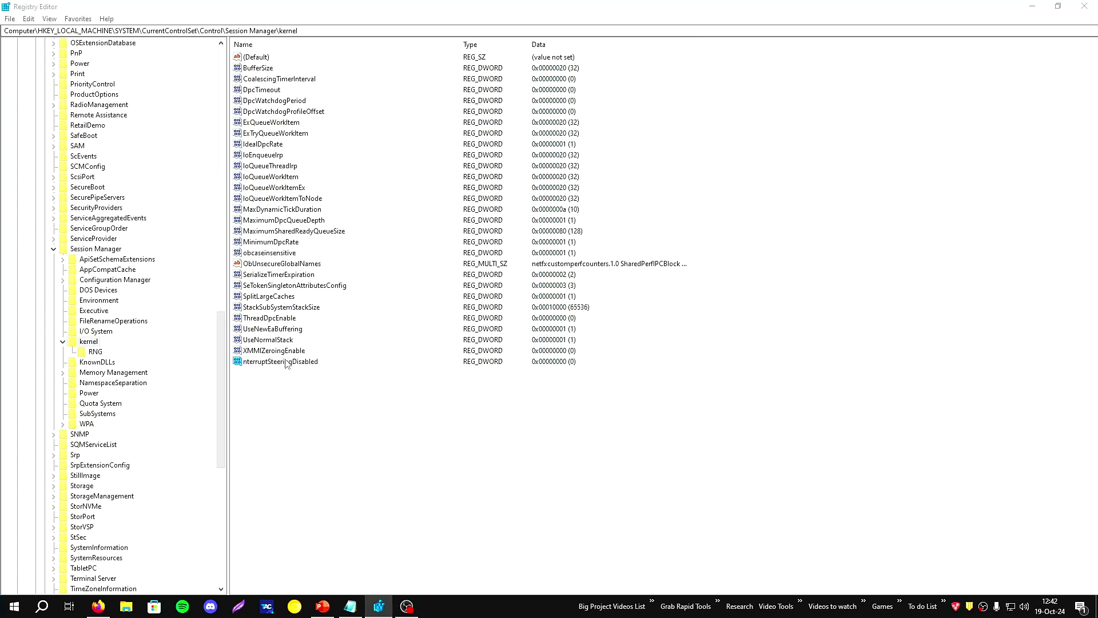
{"action": "double_click", "coordinate": [287, 364]}
{"action": "left_click", "coordinate": [194, 149]}
{"action": "key", "text": "F2"}
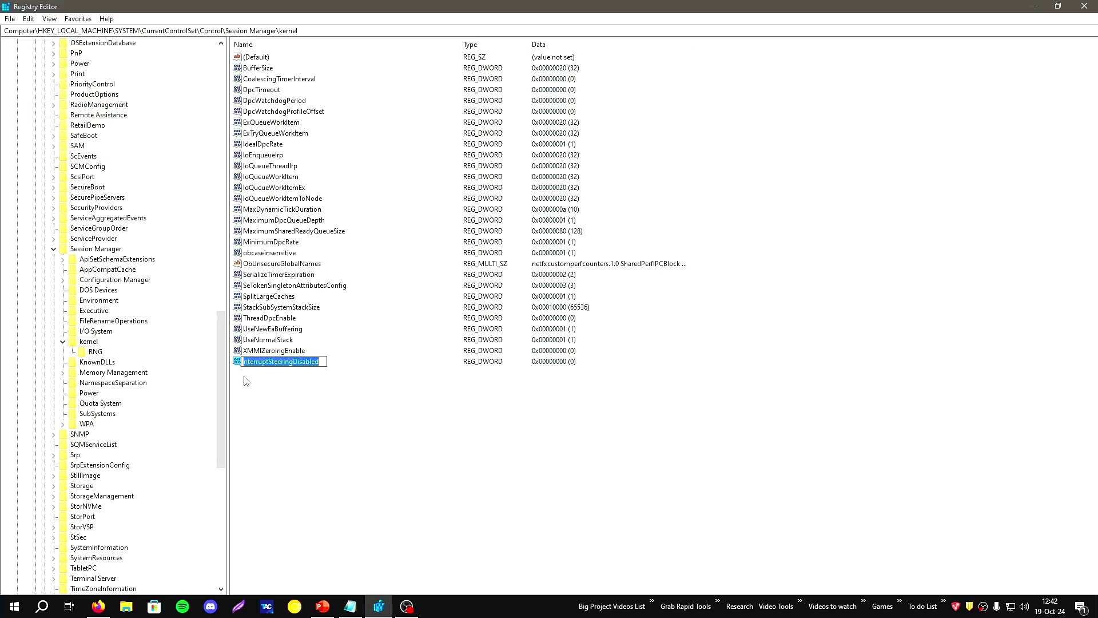
{"action": "key", "text": "Home"}
{"action": "type", "text": "I"}
{"action": "key", "text": "Return"}
- Set InterruptSteeringDisabled's data to 1 and verify it
{"action": "double_click", "coordinate": [278, 364]}
{"action": "type", "text": "1"}
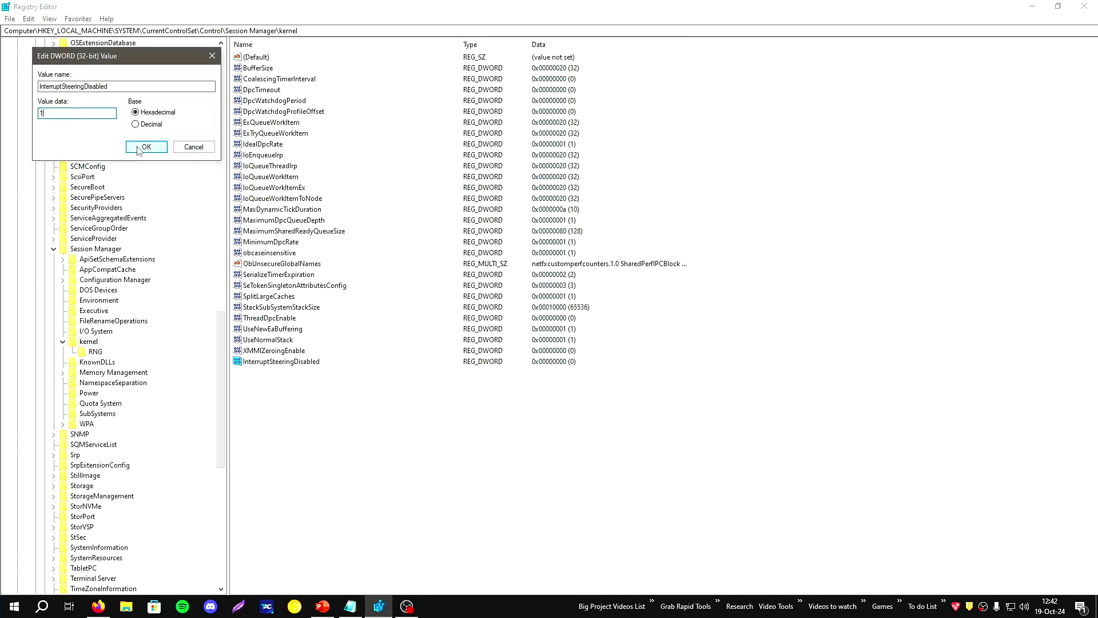
{"action": "left_click", "coordinate": [146, 147]}
{"action": "double_click", "coordinate": [280, 364]}
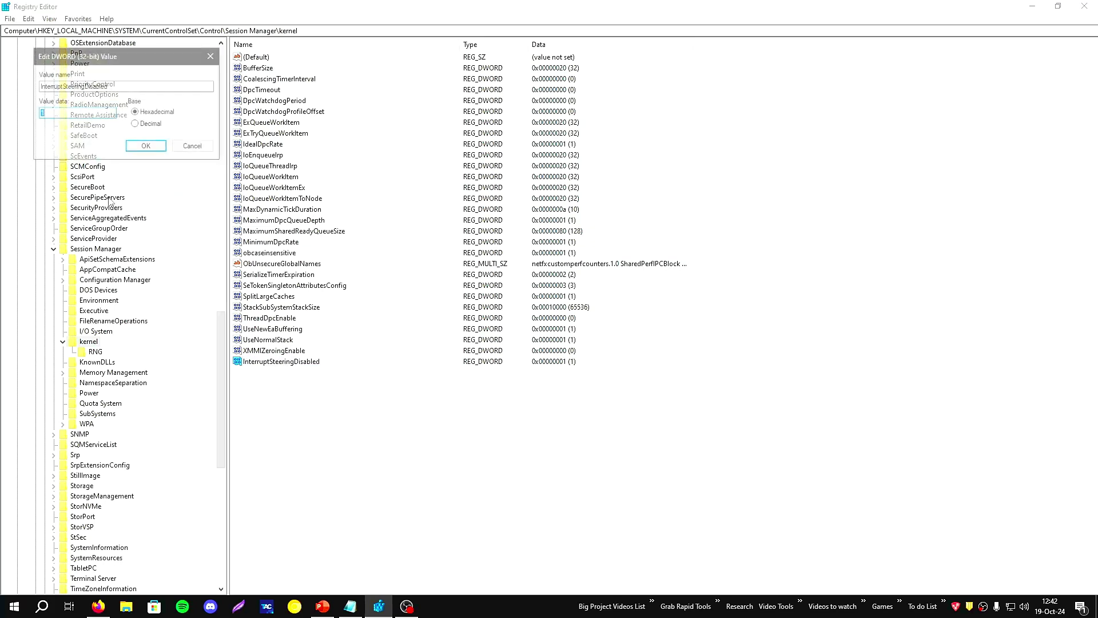
{"action": "left_click", "coordinate": [151, 146]}
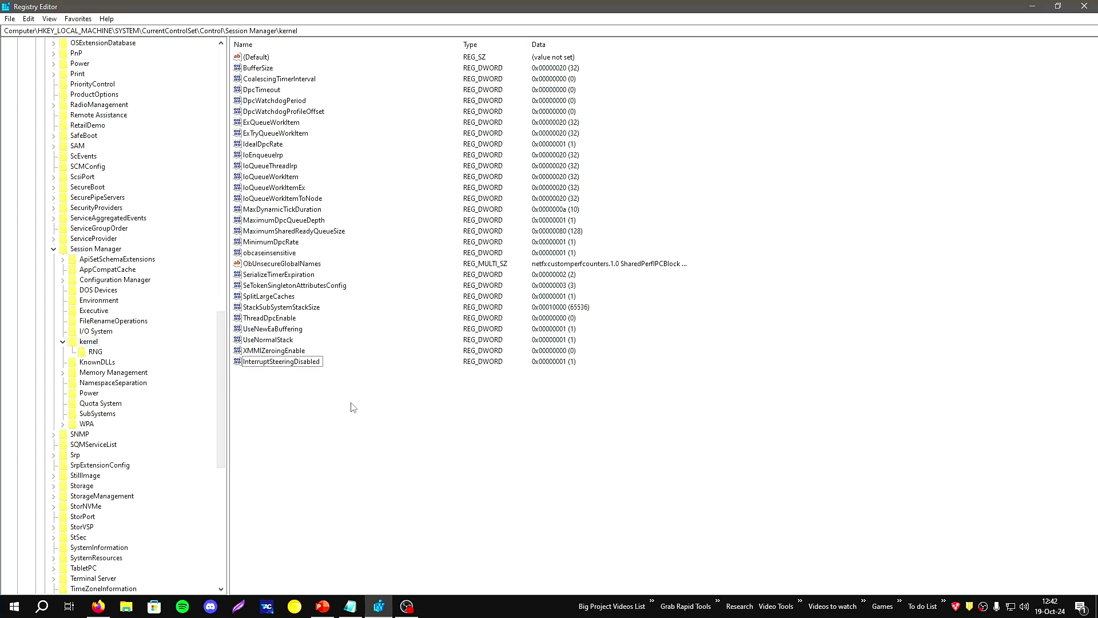
- Find the InterruptSteeringDisabled entry on the windows deep internals page in Firefox
{"action": "left_click", "coordinate": [1024, 7]}
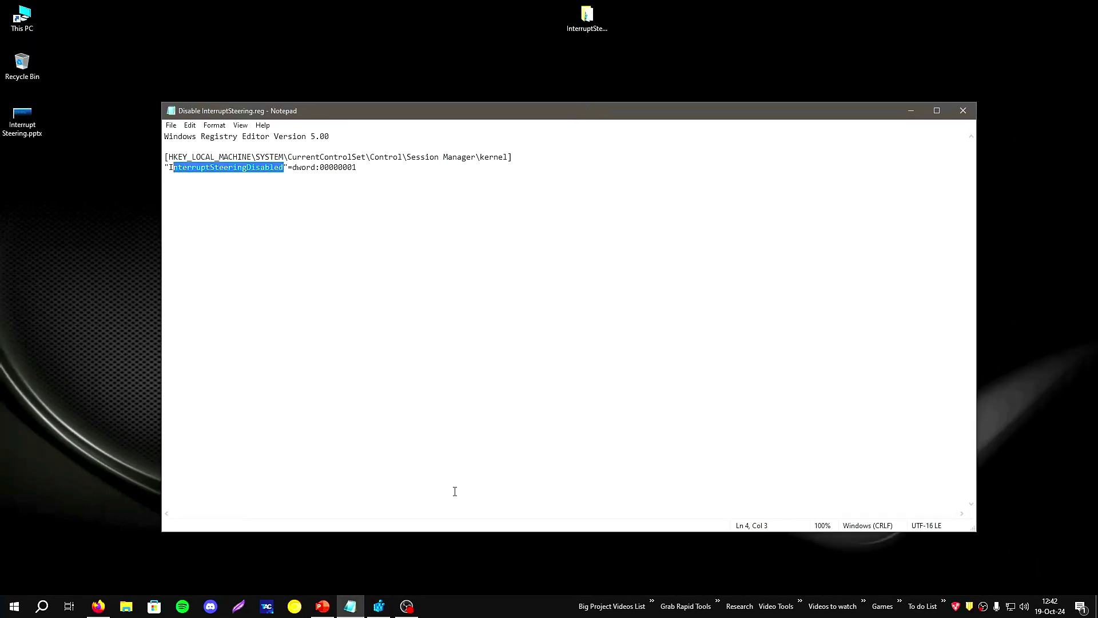
{"action": "left_click", "coordinate": [103, 606]}
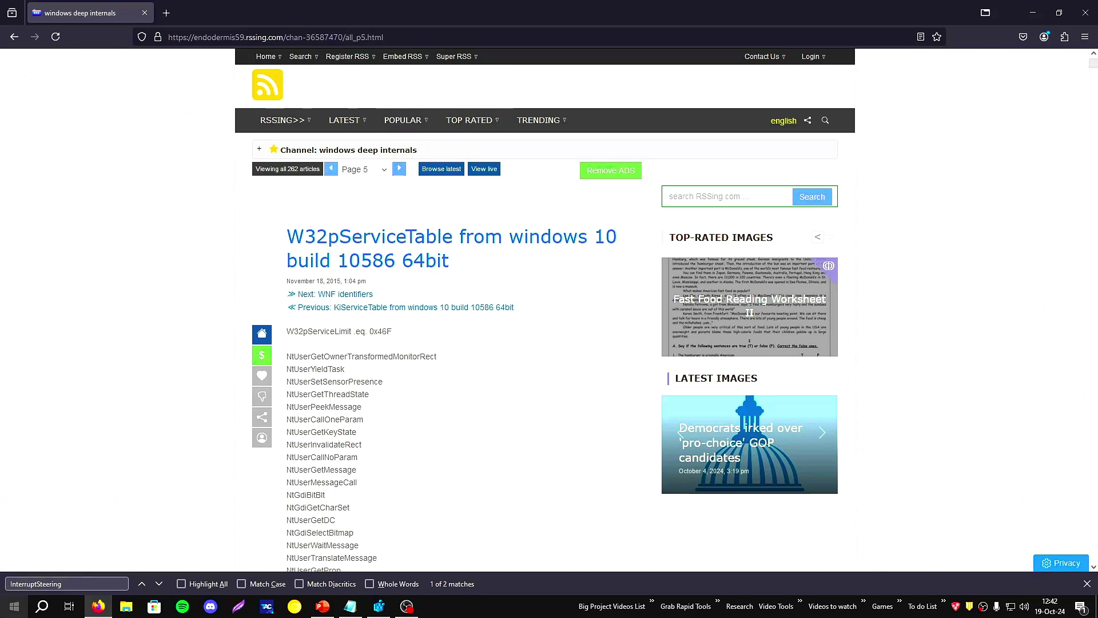
{"action": "left_click", "coordinate": [86, 585]}
{"action": "key", "text": "Return"}
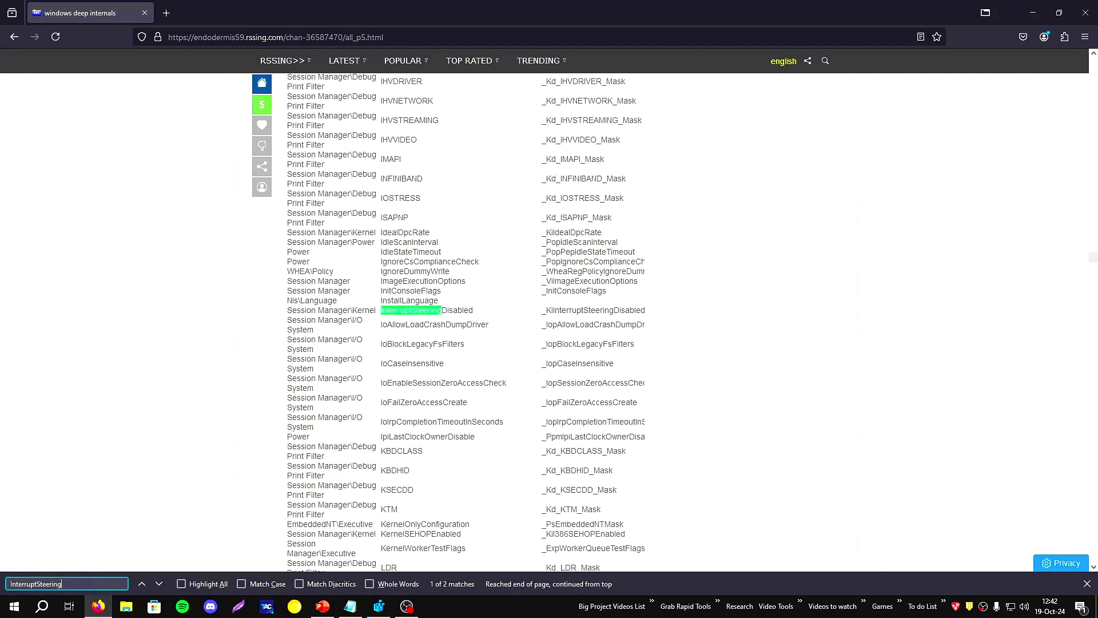
{"action": "left_click_drag", "start_coordinate": [298, 321], "coordinate": [281, 319]}
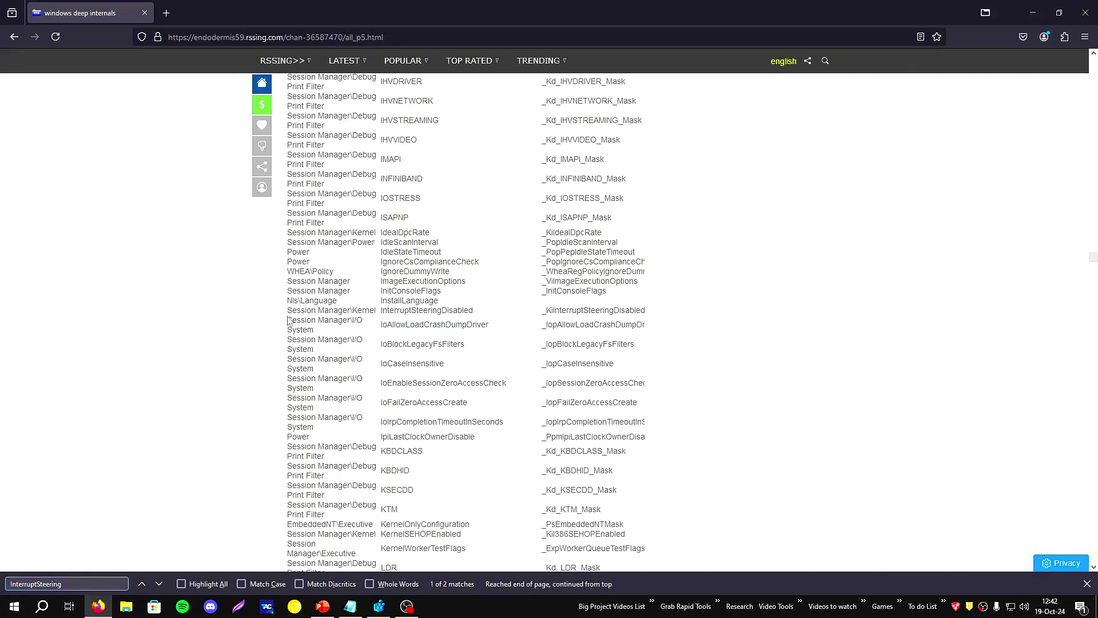
{"action": "left_click_drag", "start_coordinate": [487, 312], "coordinate": [383, 309]}
- Confirm the registry value still reads 1, then highlight the entry on the web page again
{"action": "left_click", "coordinate": [378, 606]}
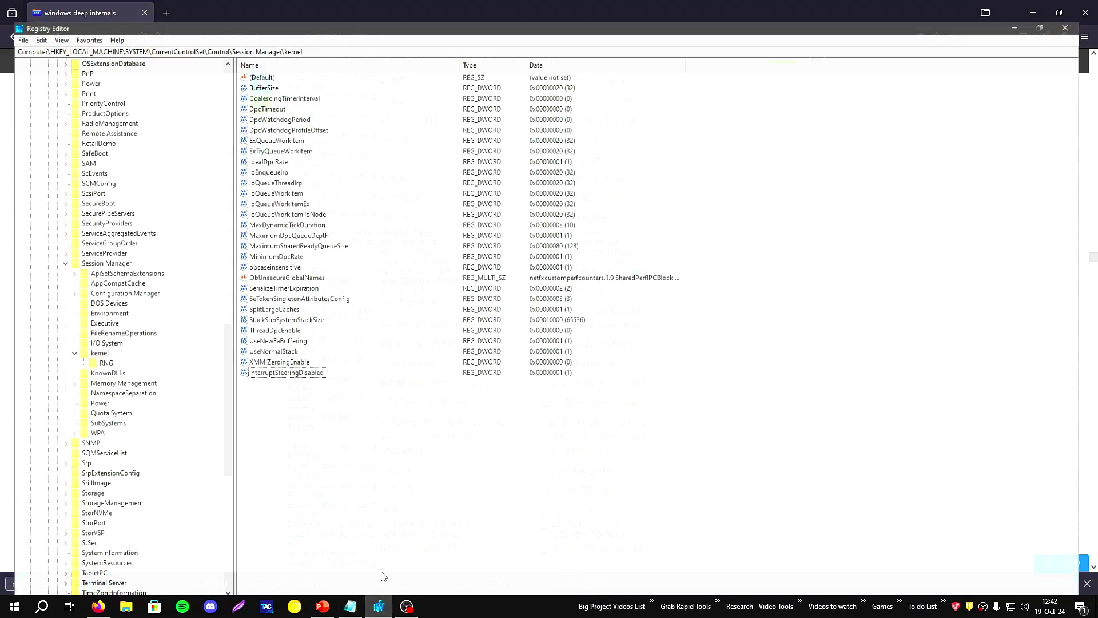
{"action": "double_click", "coordinate": [295, 362]}
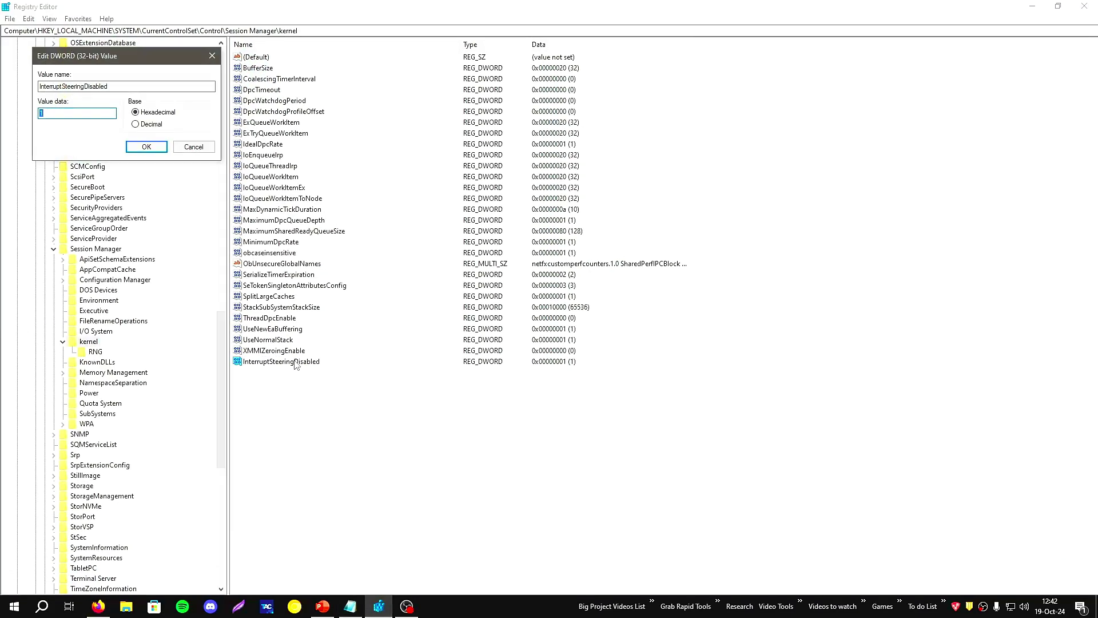
{"action": "left_click", "coordinate": [193, 146]}
{"action": "left_click", "coordinate": [98, 606]}
{"action": "left_click_drag", "start_coordinate": [649, 313], "coordinate": [542, 312]}
{"action": "left_click", "coordinate": [728, 342]}
{"action": "scroll", "coordinate": [728, 343], "scroll_direction": "up", "scroll_amount": 5}
{"action": "scroll", "coordinate": [728, 343], "scroll_direction": "up", "scroll_amount": 20}
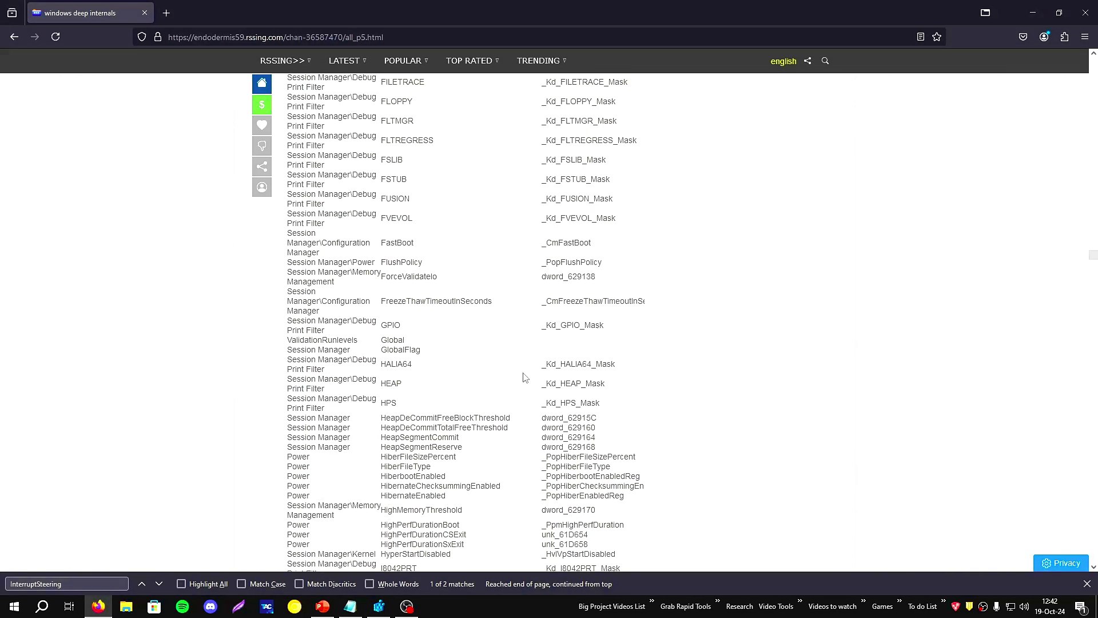
{"action": "scroll", "coordinate": [433, 417], "scroll_direction": "up", "scroll_amount": 15}
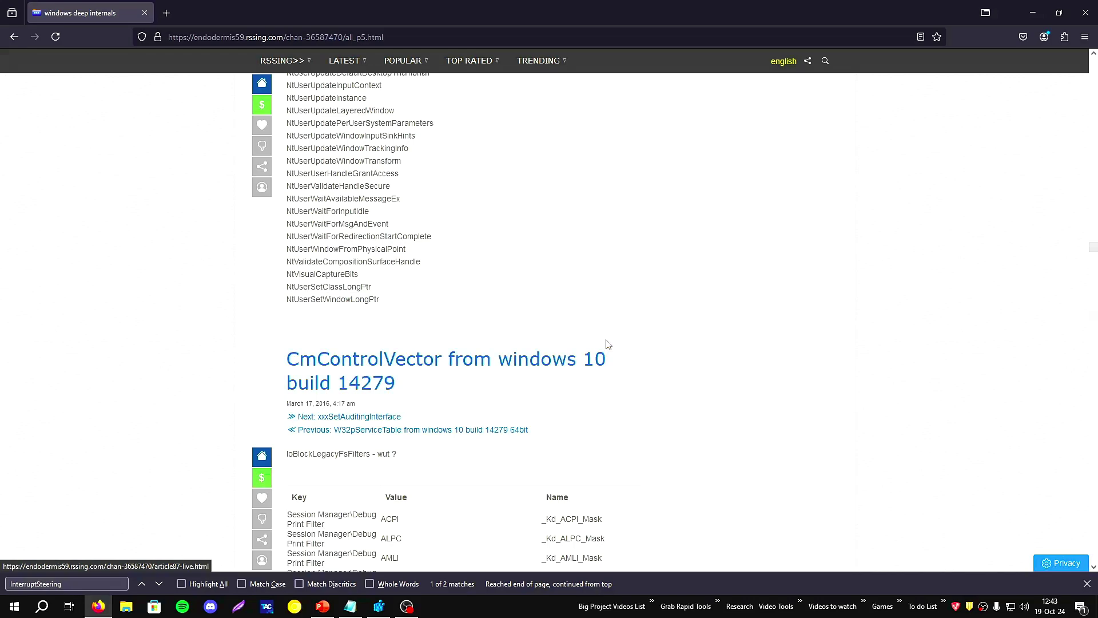
{"action": "scroll", "coordinate": [645, 382], "scroll_direction": "down", "scroll_amount": 6}
{"action": "scroll", "coordinate": [647, 383], "scroll_direction": "down", "scroll_amount": 6}
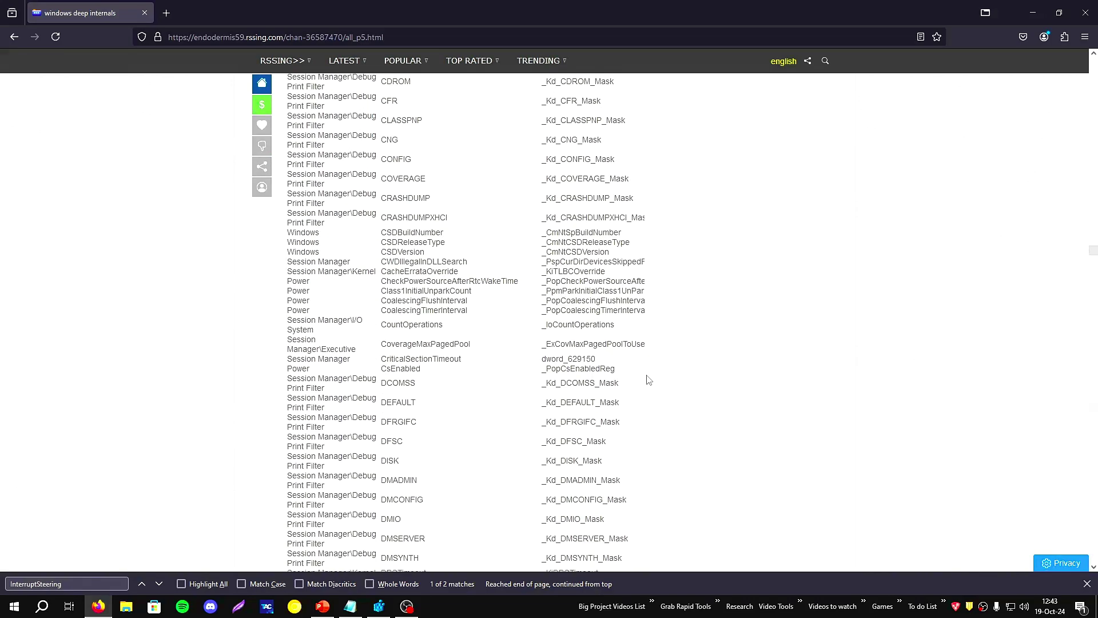
{"action": "scroll", "coordinate": [646, 380], "scroll_direction": "down", "scroll_amount": 10}
{"action": "scroll", "coordinate": [646, 381], "scroll_direction": "down", "scroll_amount": 2}
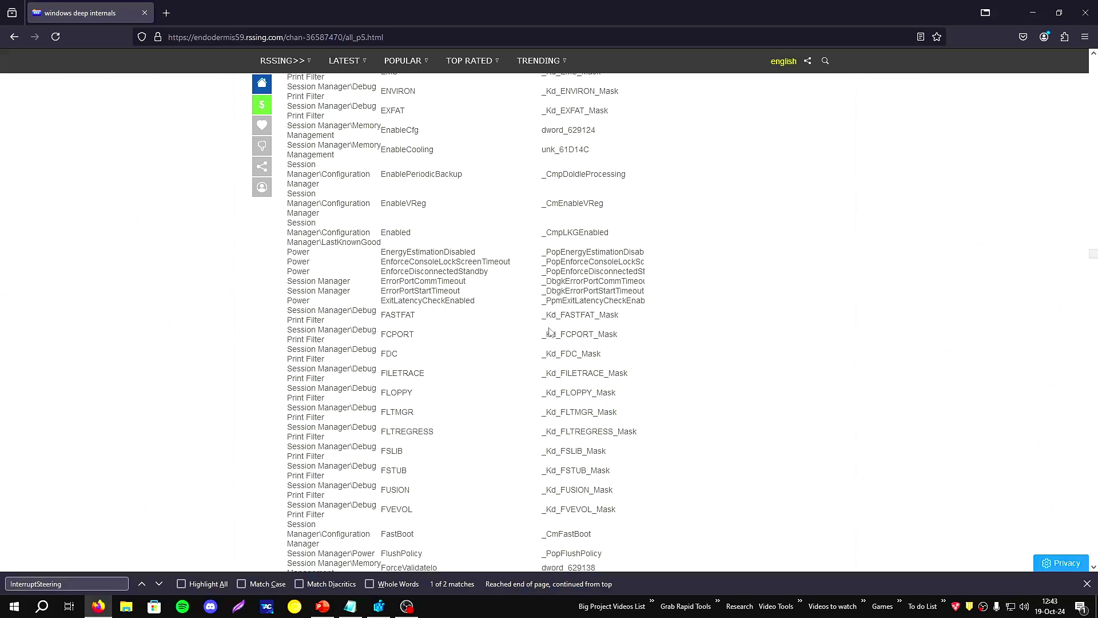
{"action": "scroll", "coordinate": [552, 312], "scroll_direction": "down", "scroll_amount": 10}
{"action": "scroll", "coordinate": [557, 300], "scroll_direction": "down", "scroll_amount": 15}
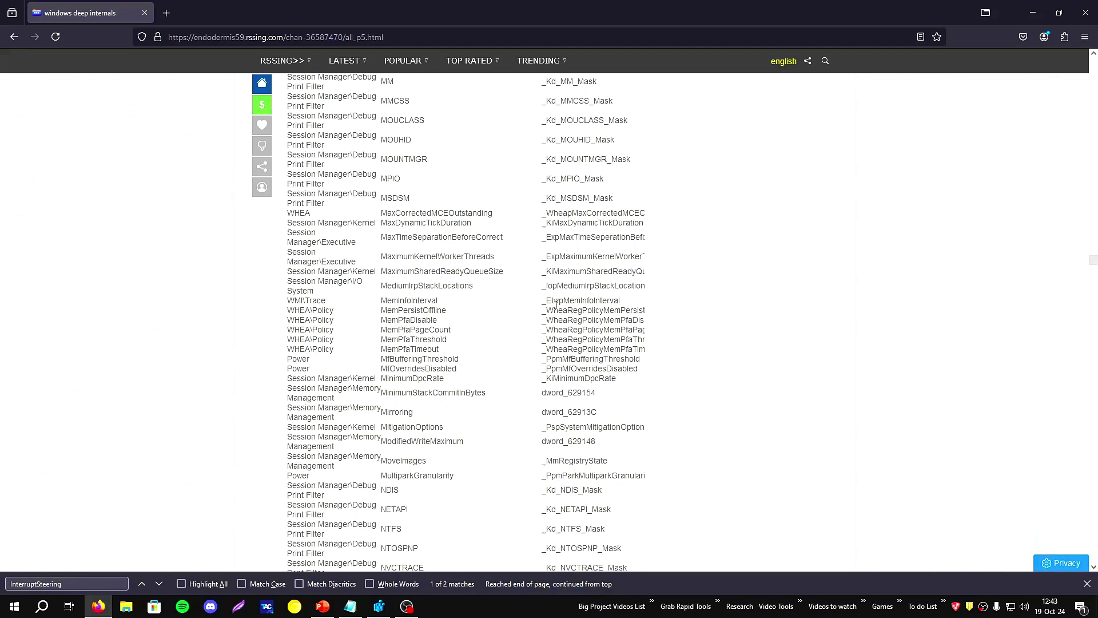
{"action": "scroll", "coordinate": [557, 312], "scroll_direction": "down", "scroll_amount": 15}
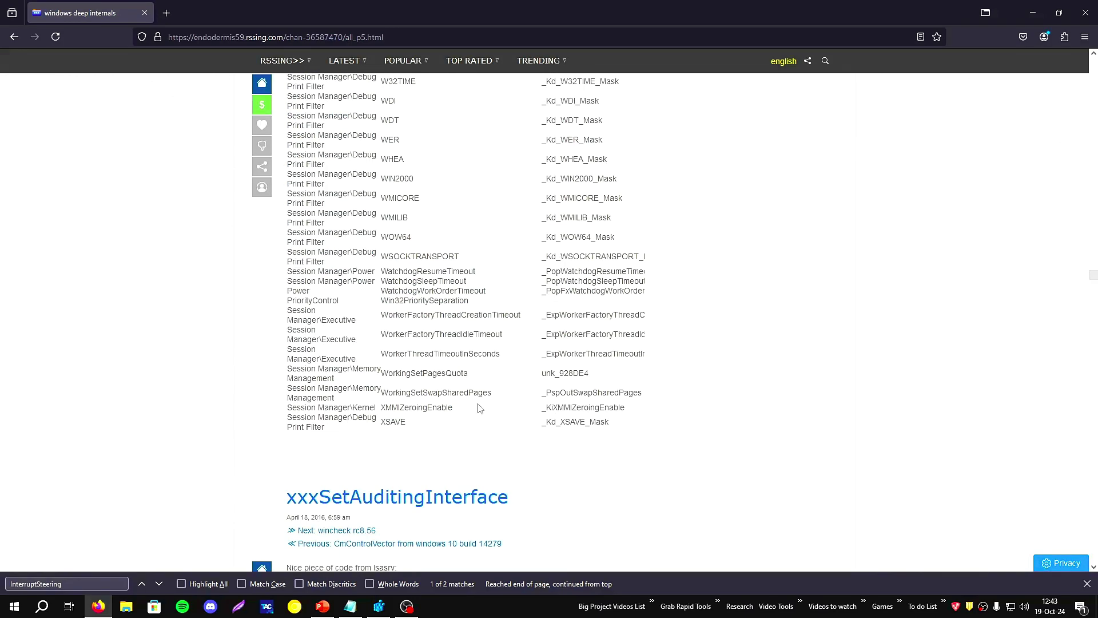
{"action": "double_click", "coordinate": [418, 407]}
{"action": "left_click", "coordinate": [426, 373]}
{"action": "left_click_drag", "start_coordinate": [490, 311], "coordinate": [362, 315]}
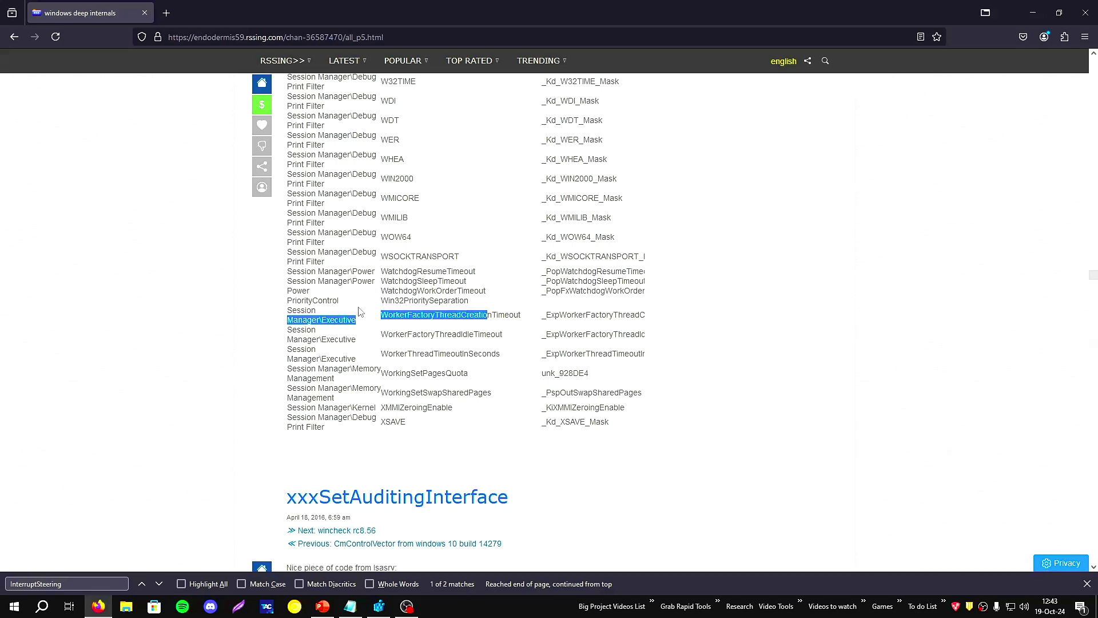
{"action": "left_click", "coordinate": [360, 303]}
{"action": "scroll", "coordinate": [361, 303], "scroll_direction": "up", "scroll_amount": 5}
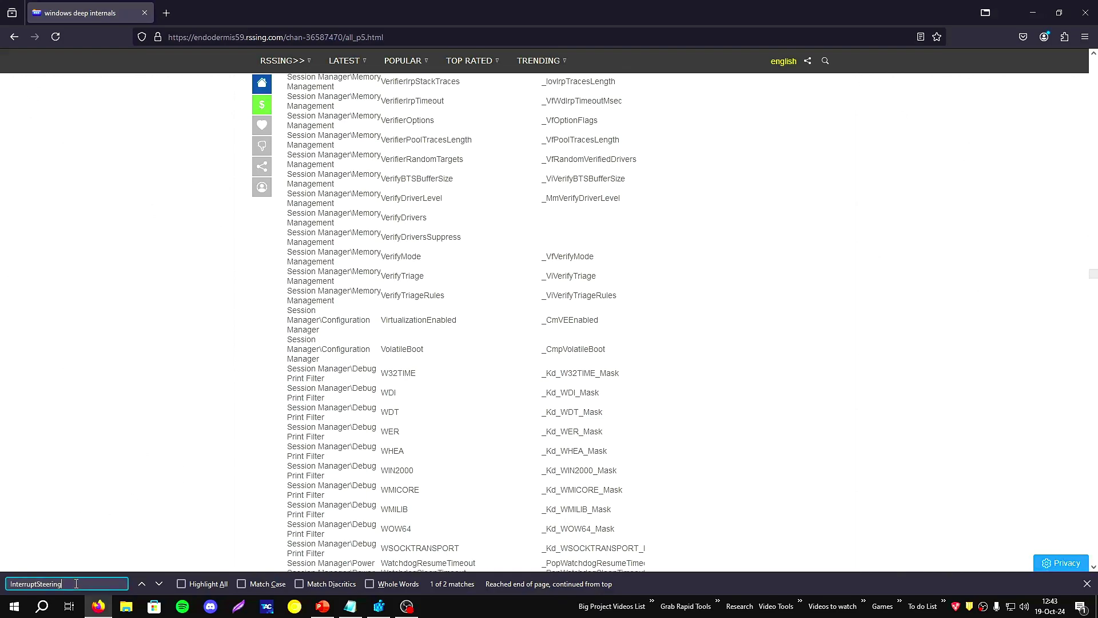
{"action": "key", "text": "Return"}
{"action": "left_click", "coordinate": [467, 307]}
{"action": "left_click_drag", "start_coordinate": [648, 309], "coordinate": [174, 297]}
{"action": "left_click", "coordinate": [174, 296]}
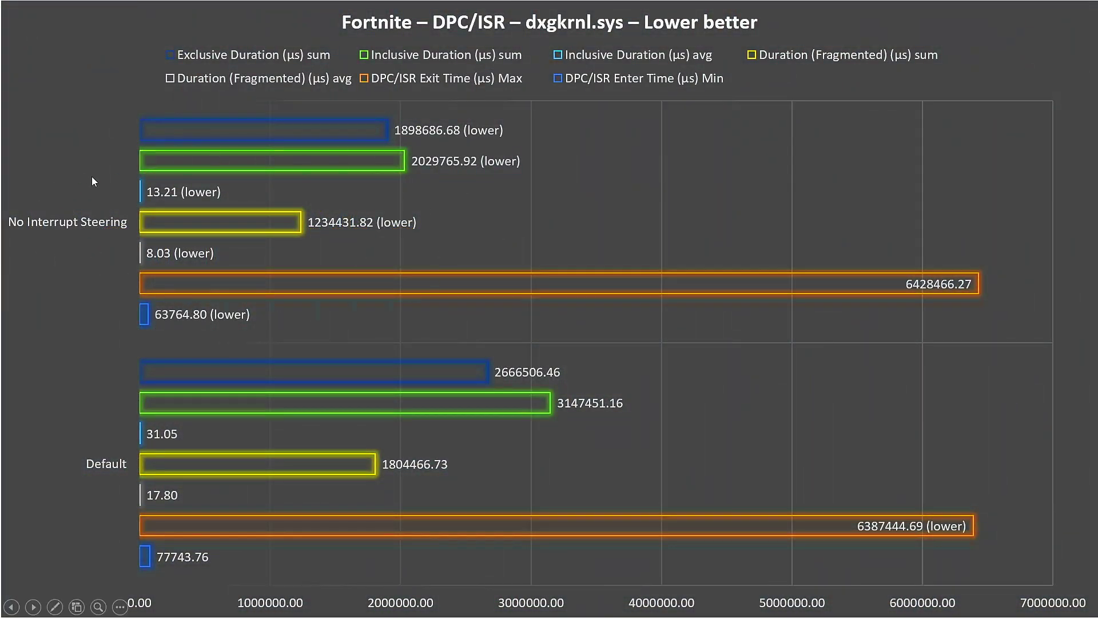
- Advance the slideshow to the Fortnite ntoskrnl.exe DPC/ISR chart
{"action": "left_click", "coordinate": [307, 250]}
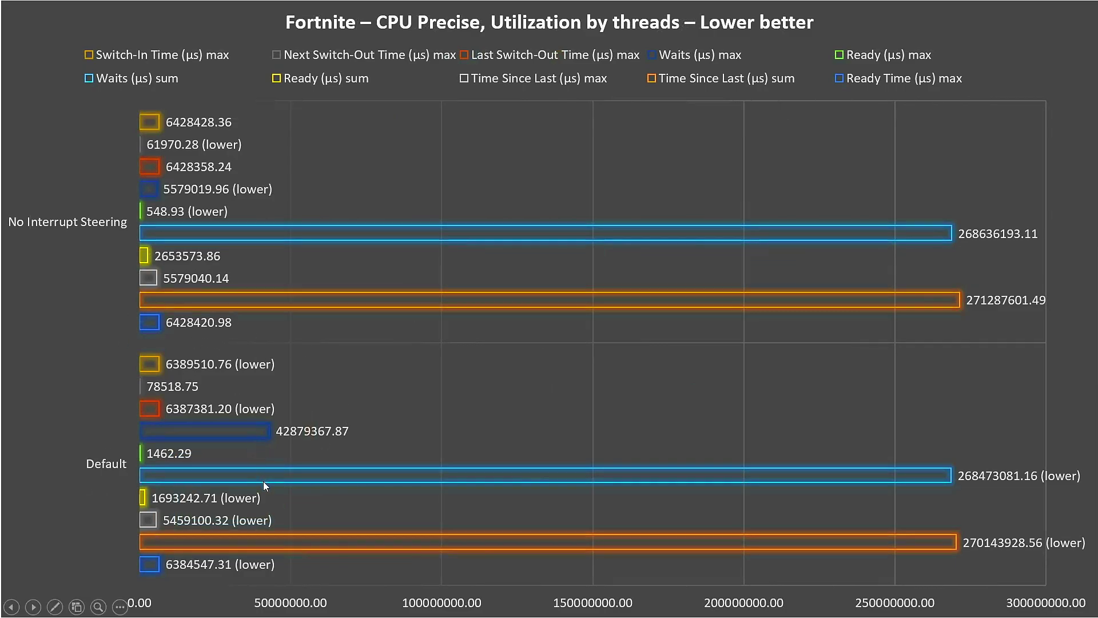
- Step from the Fortnite summary (Default 7 vs 3) through CS2 Latency to the dxgkrnl.sys chart
{"action": "left_click", "coordinate": [240, 346]}
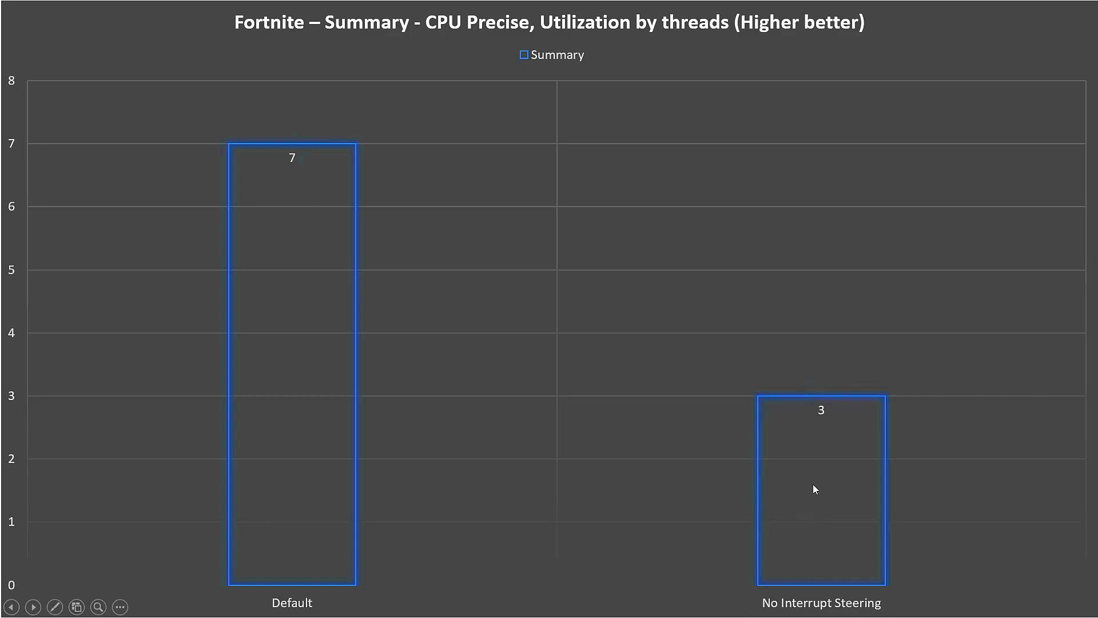
{"action": "left_click", "coordinate": [864, 504]}
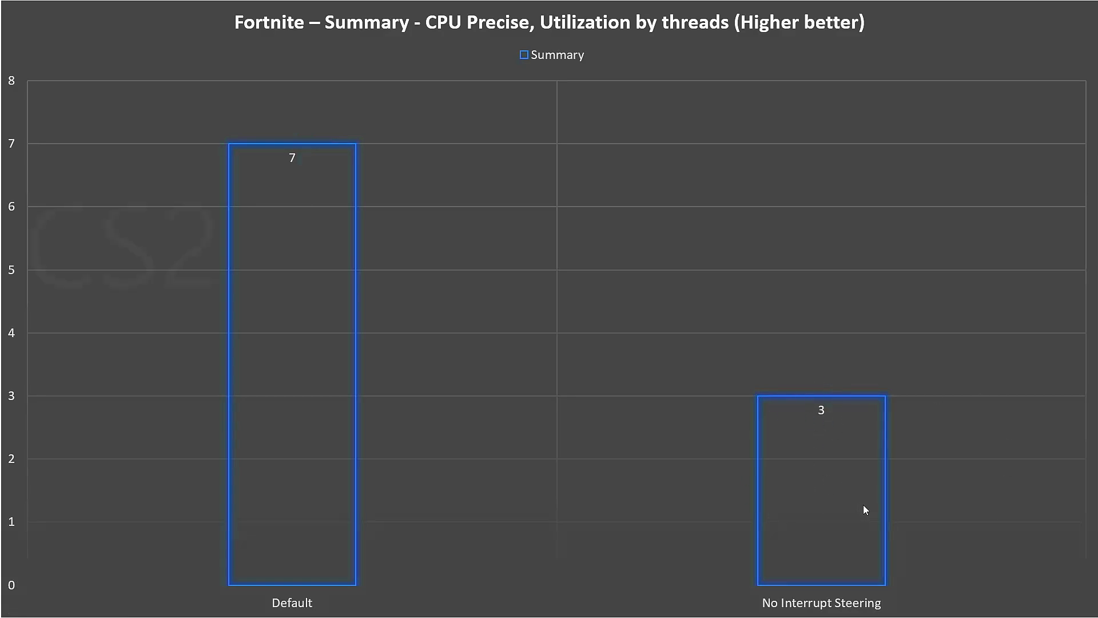
{"action": "left_click", "coordinate": [865, 500]}
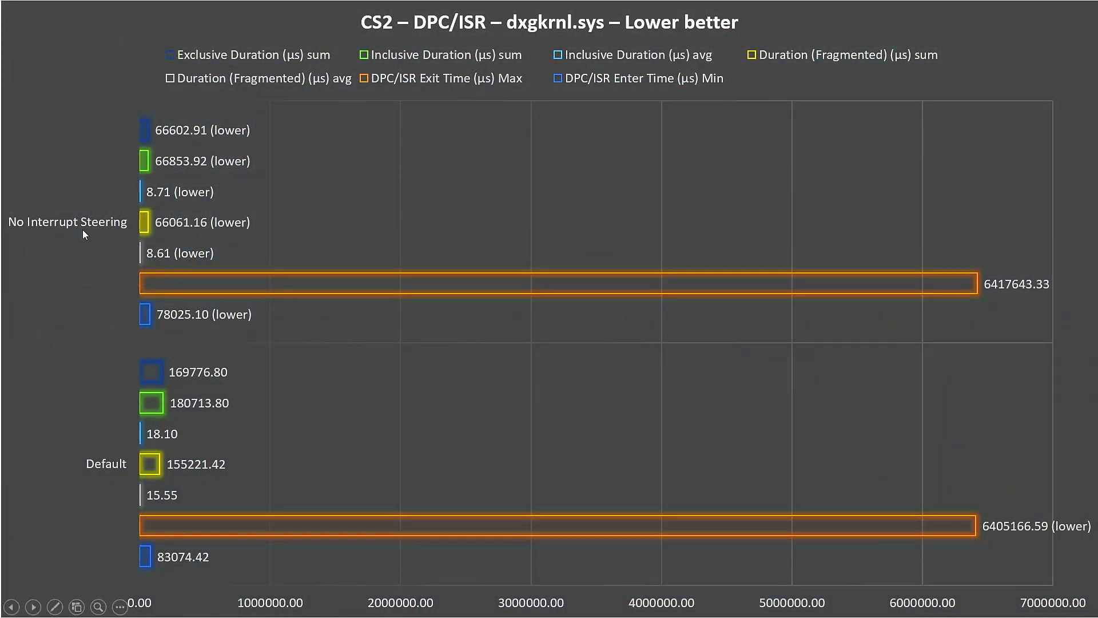
- Advance the slideshow to the CS2 ntoskrnl.exe DPC/ISR chart
{"action": "left_click", "coordinate": [159, 231]}
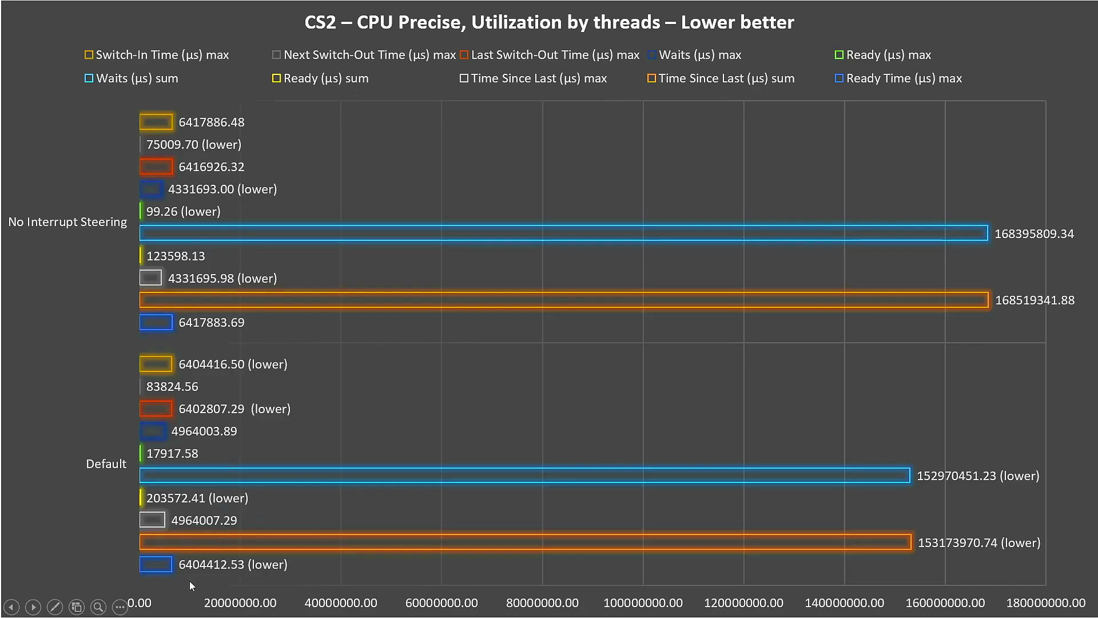
- Move on to the CS2 summary chart, then switch back to the windows deep internals page in Firefox
{"action": "key", "text": "Right"}
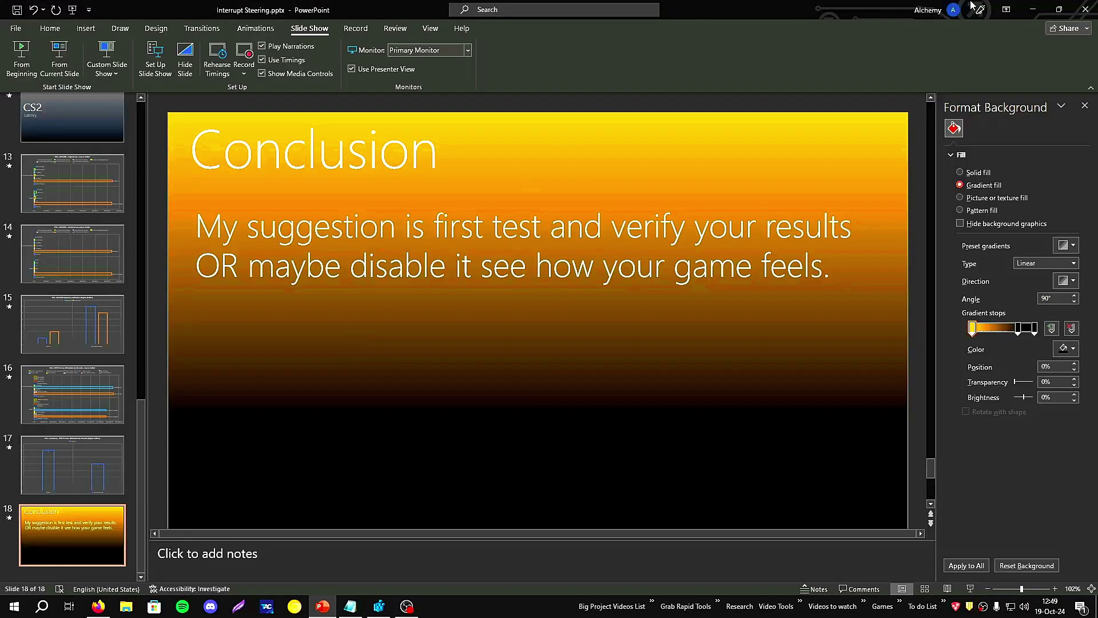
{"action": "key", "text": "alt+Tab"}
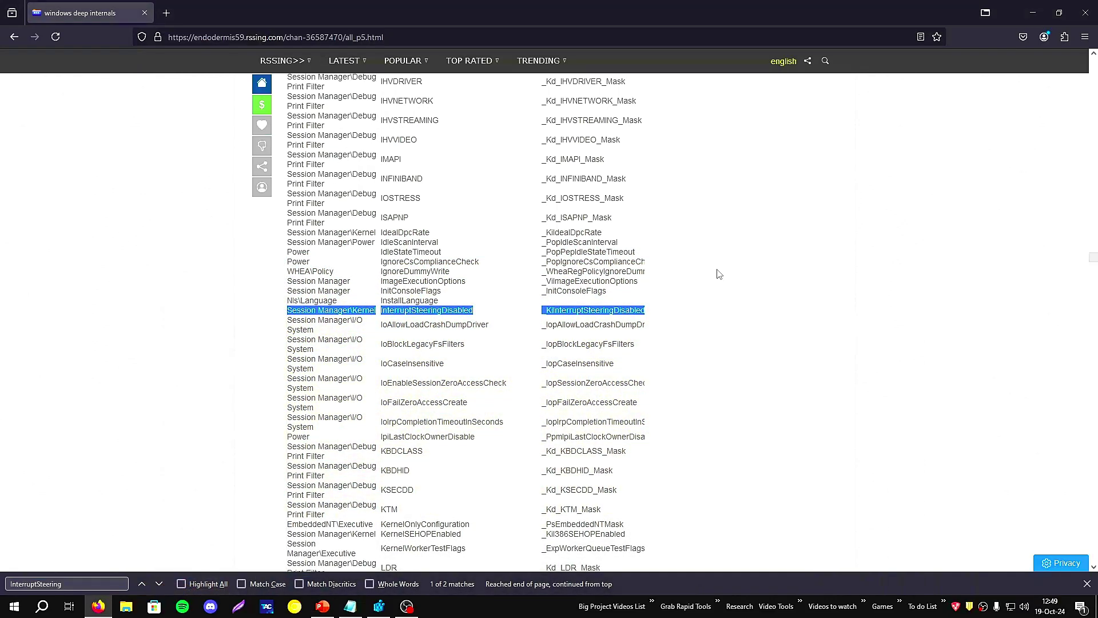
{"action": "left_click", "coordinate": [661, 316]}
{"action": "left_click_drag", "start_coordinate": [487, 314], "coordinate": [383, 312]}
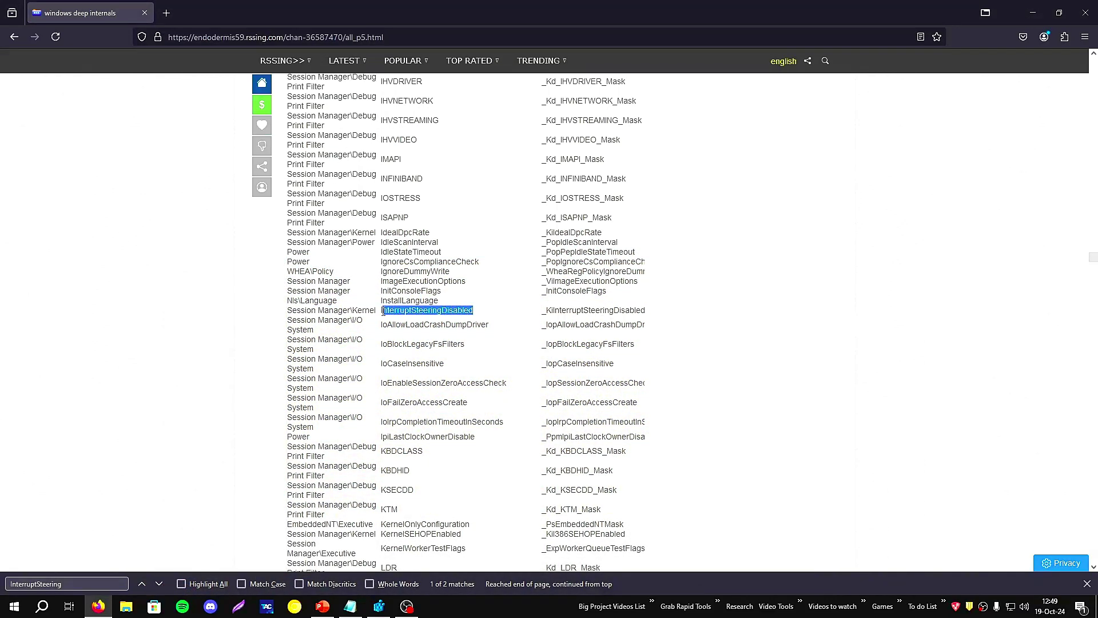
{"action": "left_click", "coordinate": [383, 312]}
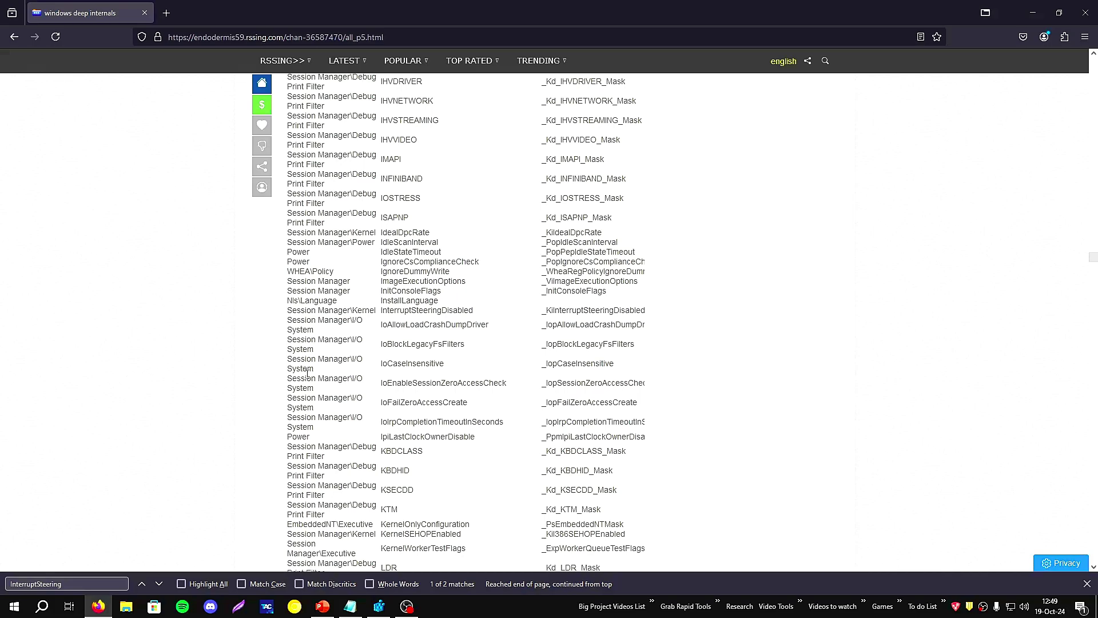